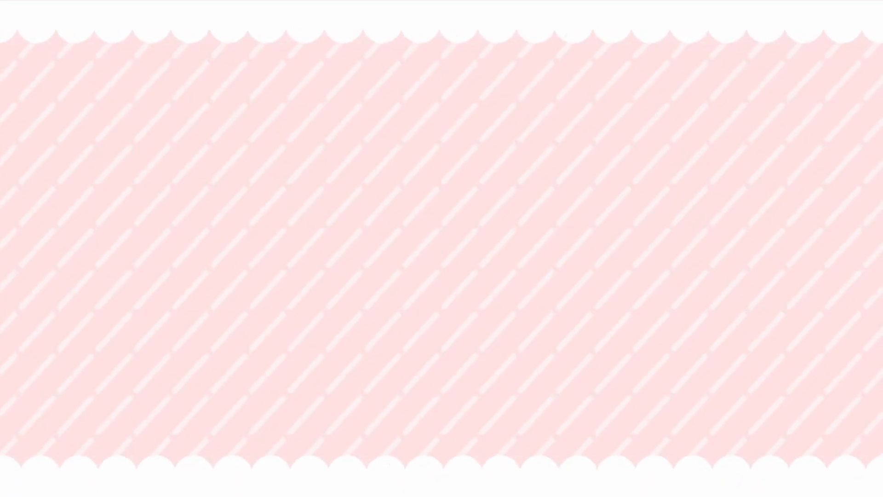
Open the model selection and load the Fig Model - RERIG avatar
{"action": "double_click", "coordinate": [26, 83]}
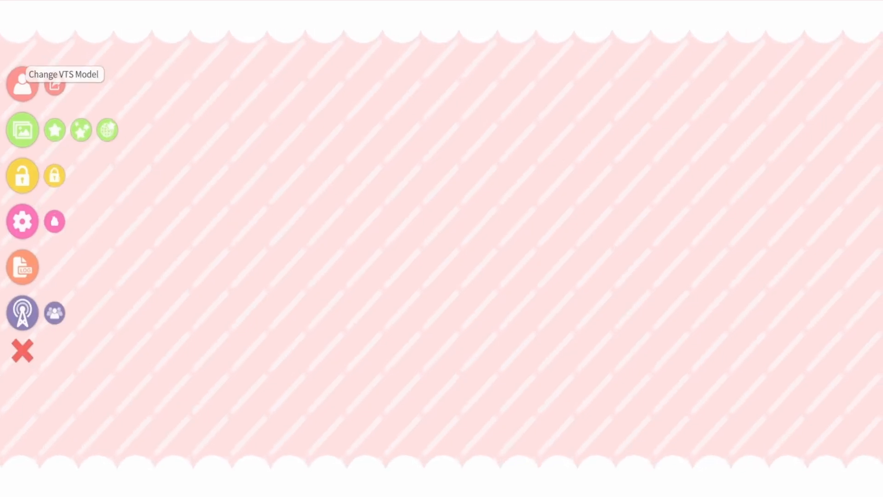
{"action": "left_click", "coordinate": [22, 84]}
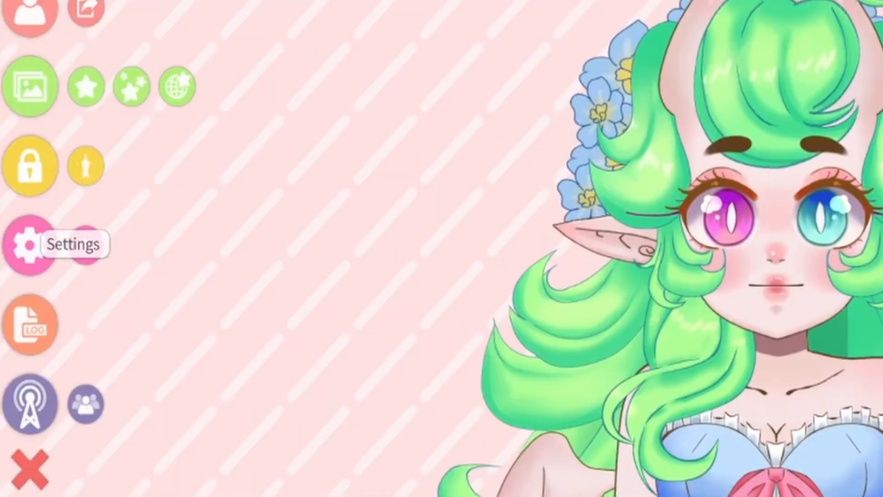
Turn on the camera for webcam tracking and enable its autostart with VTS
{"action": "left_click", "coordinate": [28, 236]}
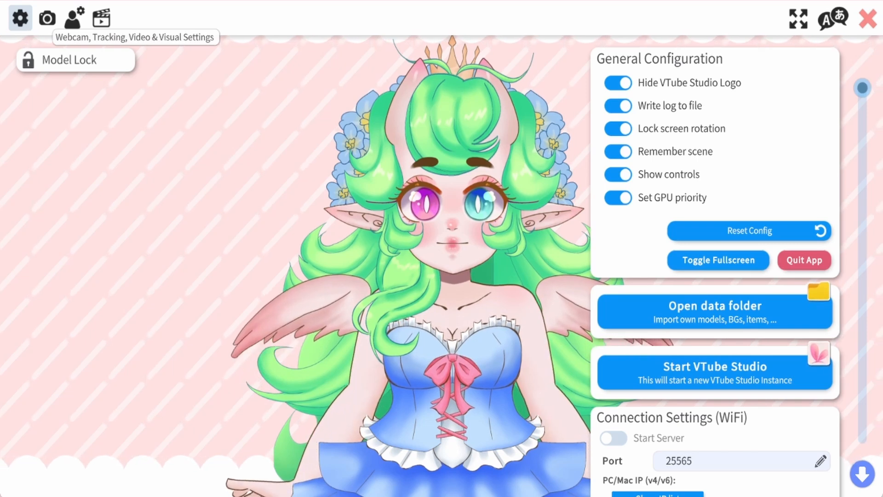
{"action": "left_click", "coordinate": [47, 19]}
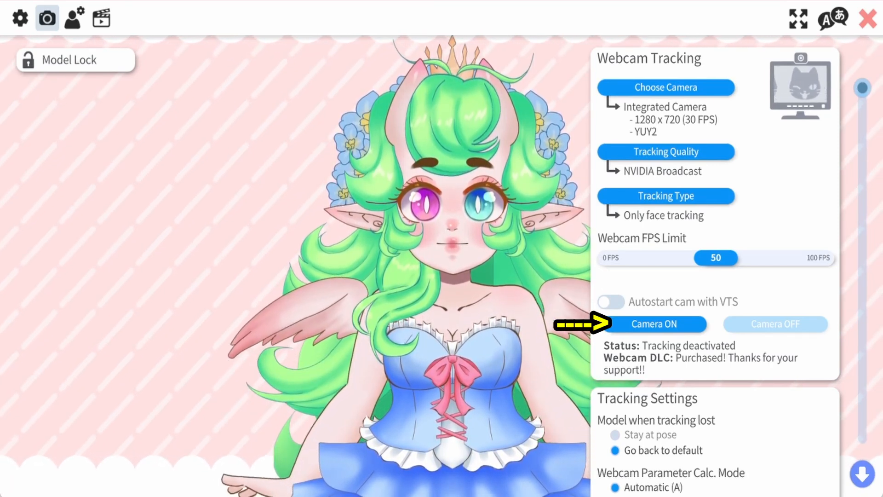
{"action": "left_click", "coordinate": [654, 324]}
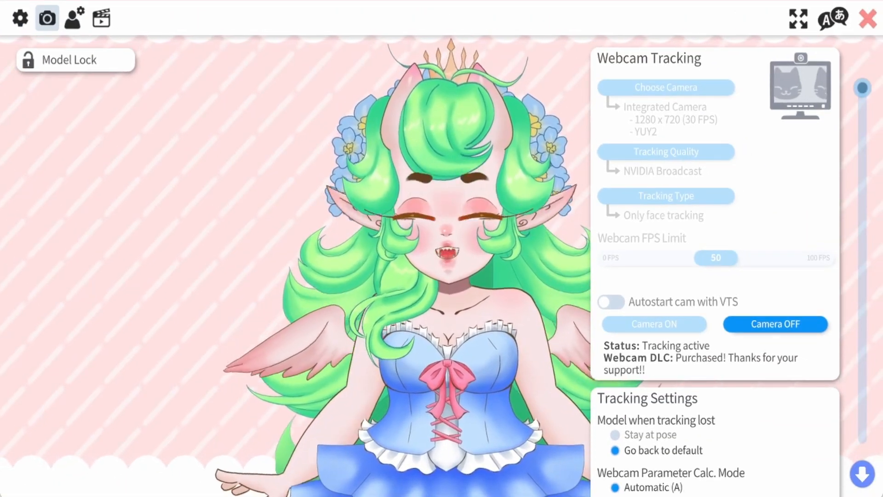
{"action": "left_click", "coordinate": [611, 302]}
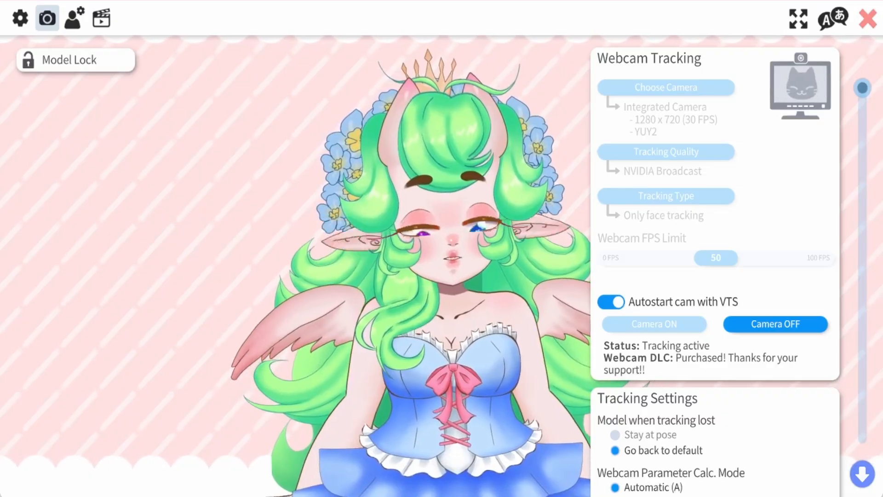
Set Link Eye Blinking to Always in the webcam tracking settings
{"action": "scroll", "coordinate": [715, 267], "scroll_direction": "down", "scroll_amount": 1}
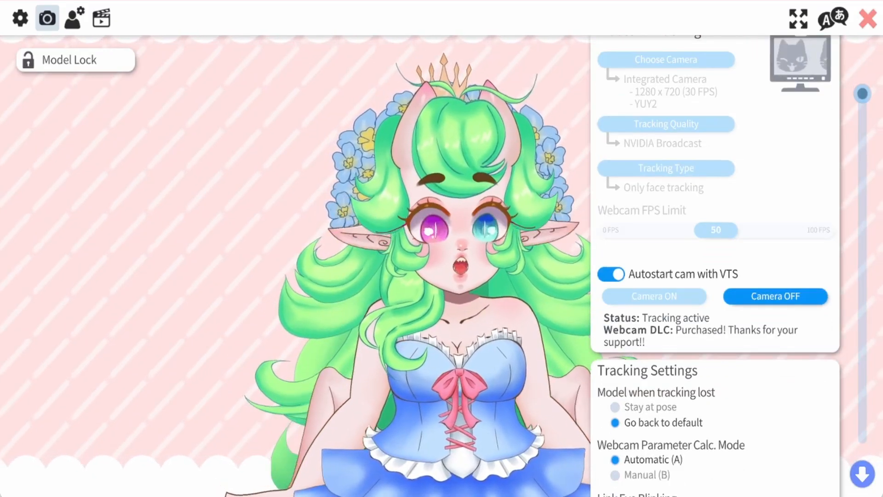
{"action": "scroll", "coordinate": [715, 267], "scroll_direction": "down", "scroll_amount": 5}
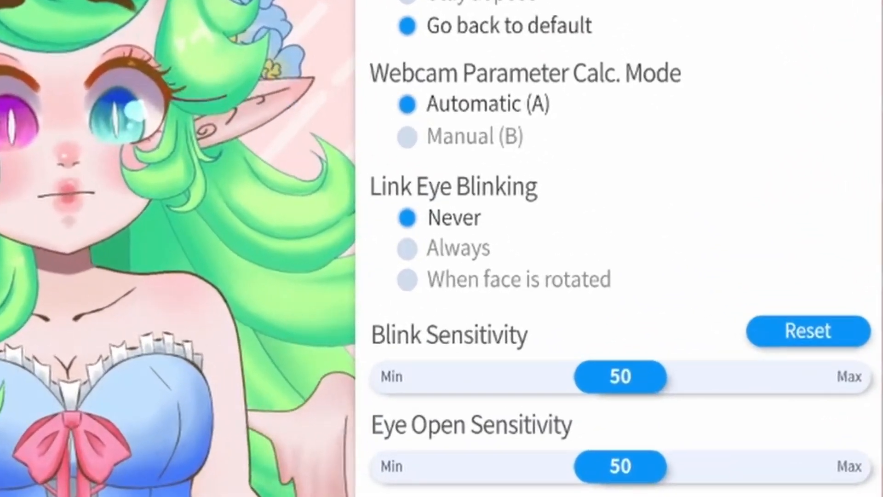
{"action": "left_click", "coordinate": [616, 278]}
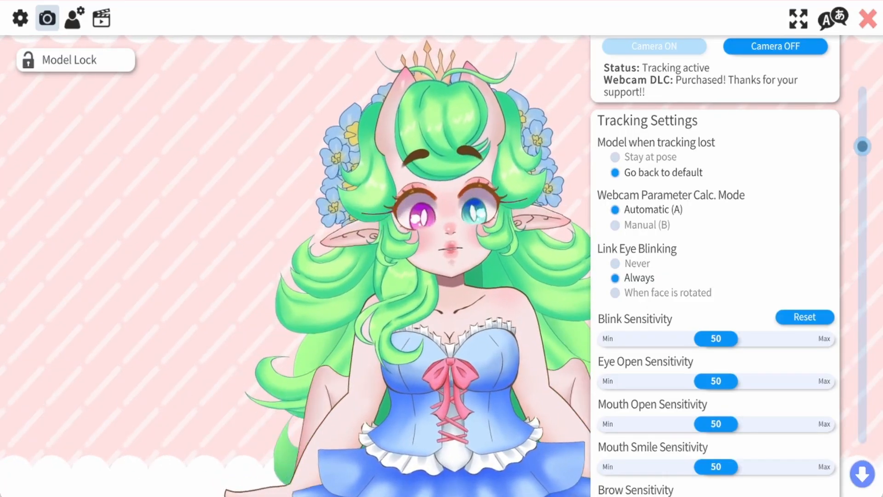
Go to the general configuration and examine the Microphone Settings
{"action": "scroll", "coordinate": [715, 266], "scroll_direction": "up", "scroll_amount": 5}
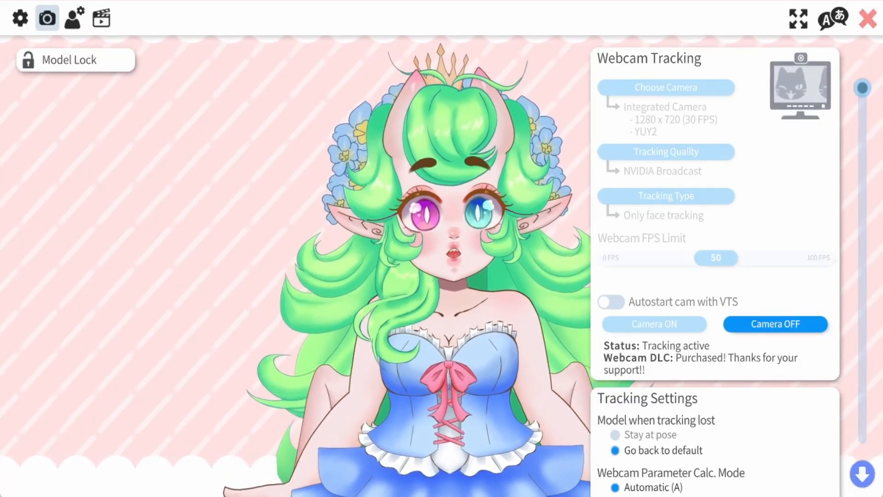
{"action": "left_click", "coordinate": [20, 19]}
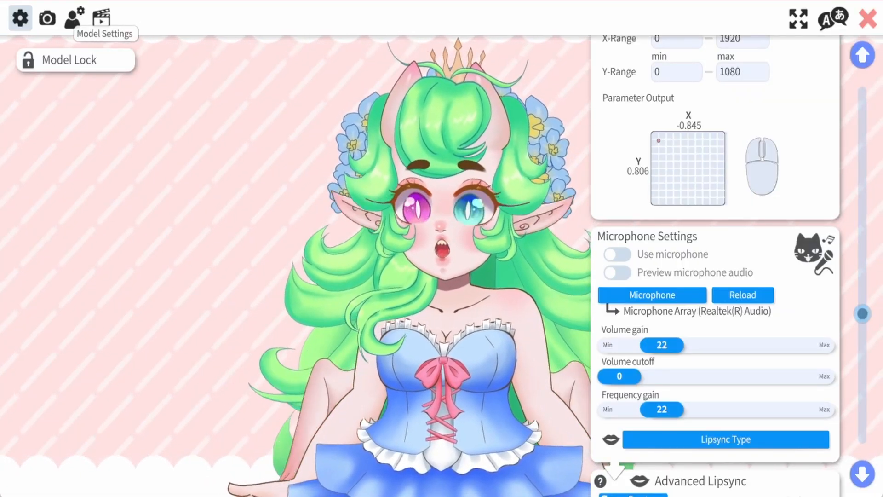
Deactivate the Movement Config in the avatar's model settings
{"action": "left_click", "coordinate": [74, 18]}
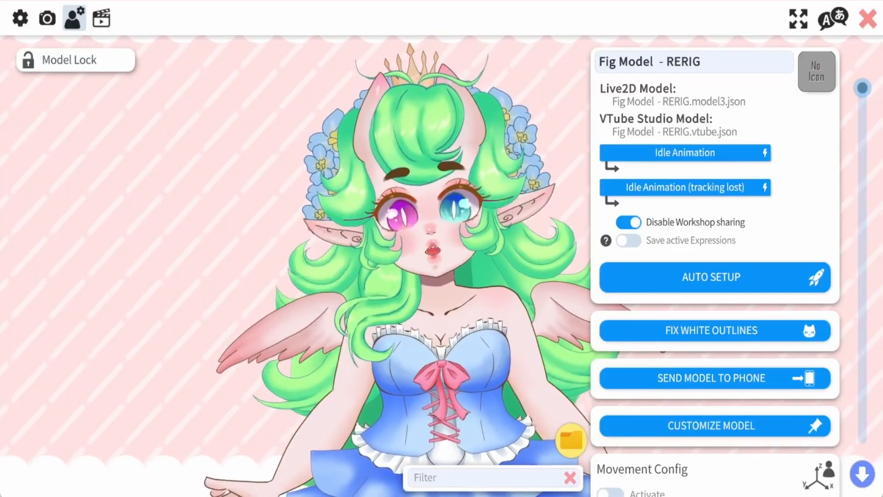
{"action": "scroll", "coordinate": [715, 267], "scroll_direction": "down", "scroll_amount": 4}
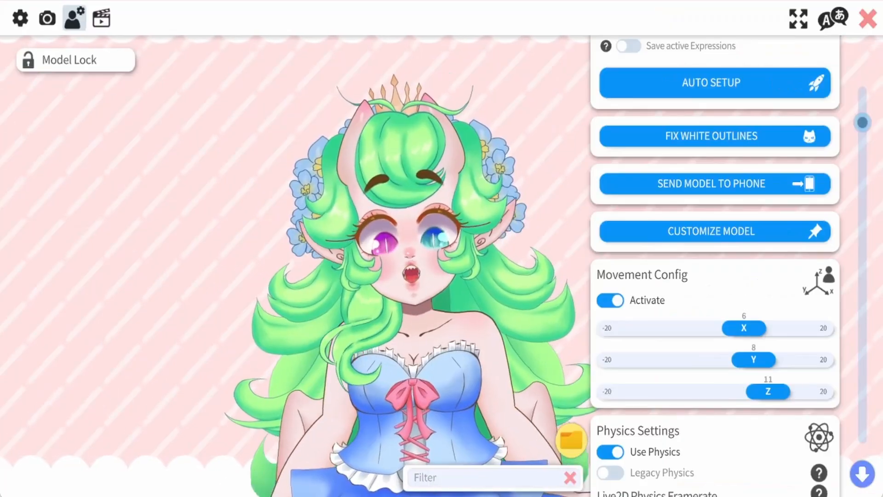
{"action": "scroll", "coordinate": [716, 266], "scroll_direction": "up", "scroll_amount": 4}
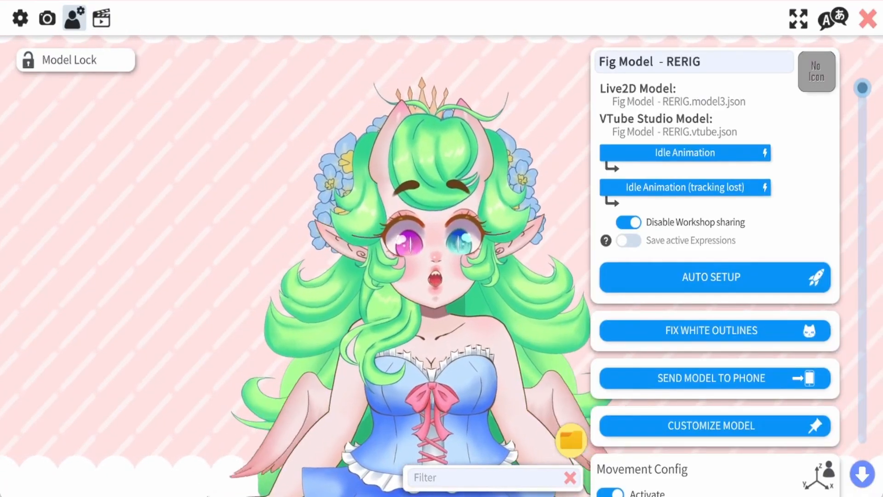
{"action": "scroll", "coordinate": [715, 267], "scroll_direction": "down", "scroll_amount": 2}
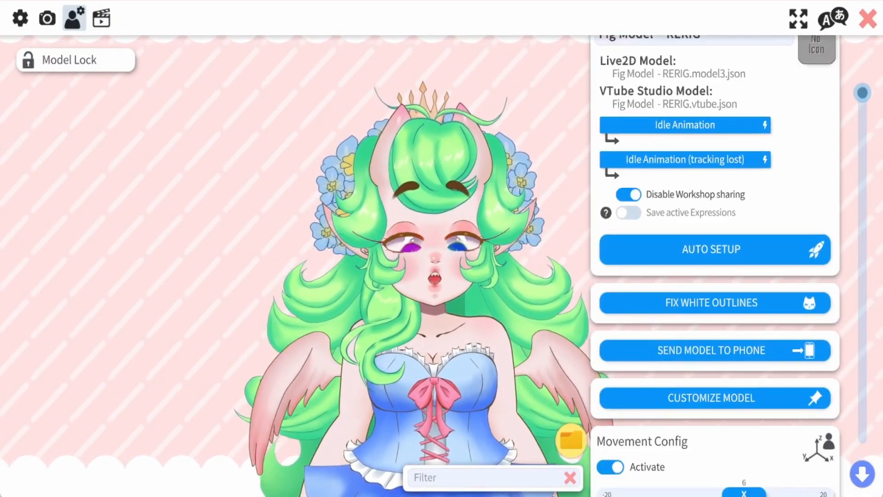
{"action": "scroll", "coordinate": [715, 267], "scroll_direction": "up", "scroll_amount": 2}
{"action": "scroll", "coordinate": [716, 267], "scroll_direction": "down", "scroll_amount": 7}
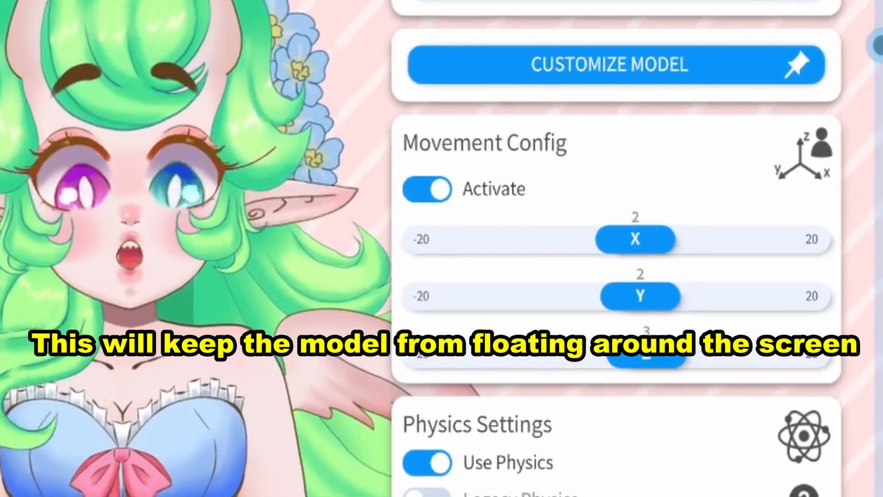
{"action": "left_click", "coordinate": [427, 190]}
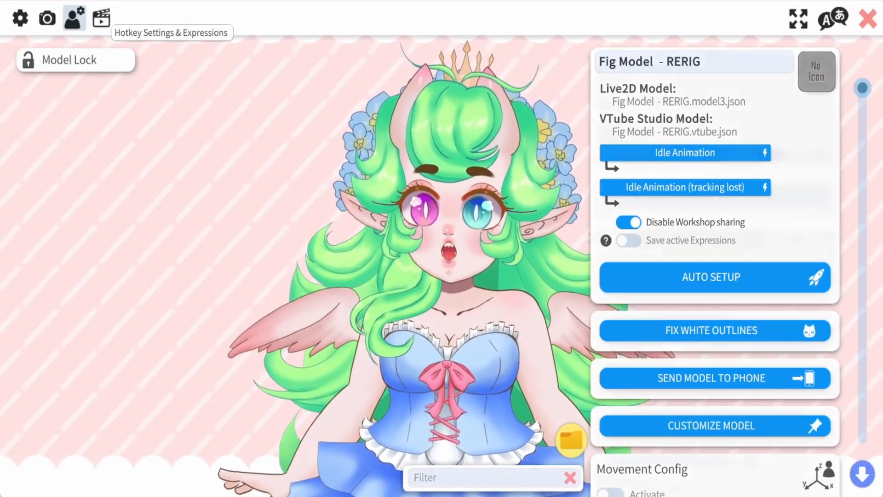
View the hotkey and expression settings, and return to the main scene
{"action": "left_click", "coordinate": [102, 19]}
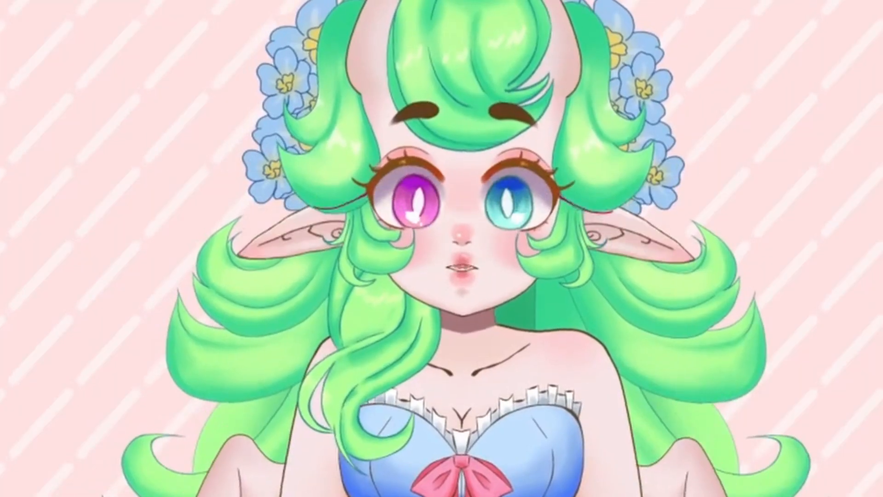
{"action": "key", "text": "Escape"}
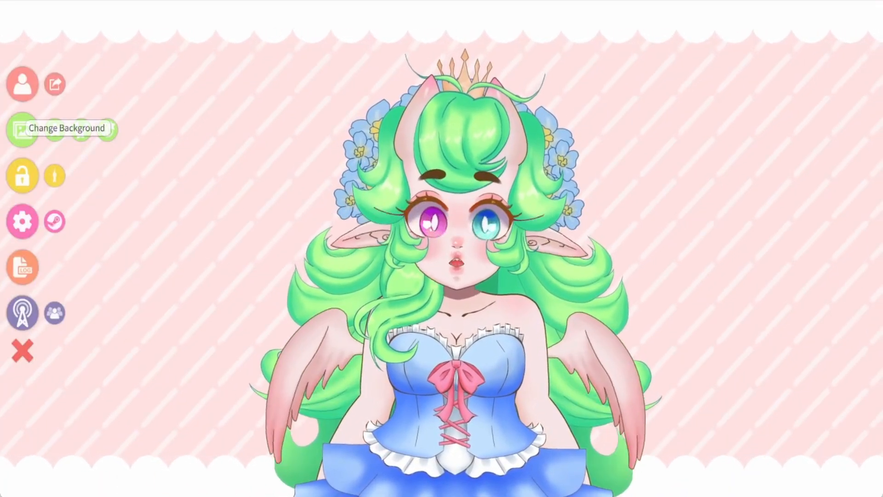
Change the scene background to blue_night
{"action": "left_click", "coordinate": [22, 130]}
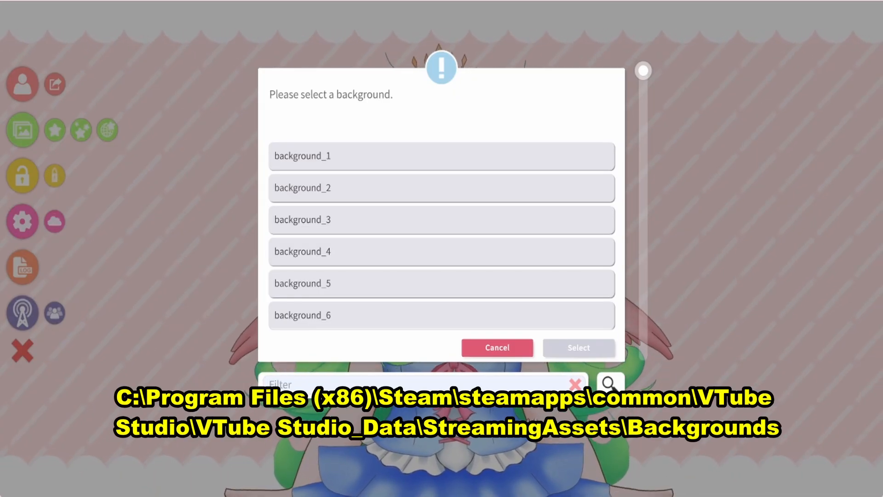
{"action": "scroll", "coordinate": [441, 236], "scroll_direction": "down", "scroll_amount": 5}
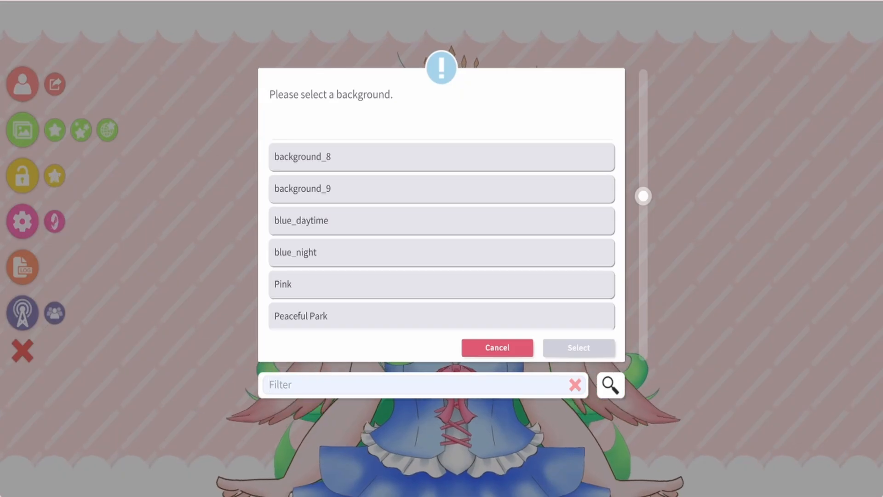
{"action": "left_click", "coordinate": [442, 252]}
{"action": "left_click", "coordinate": [579, 348]}
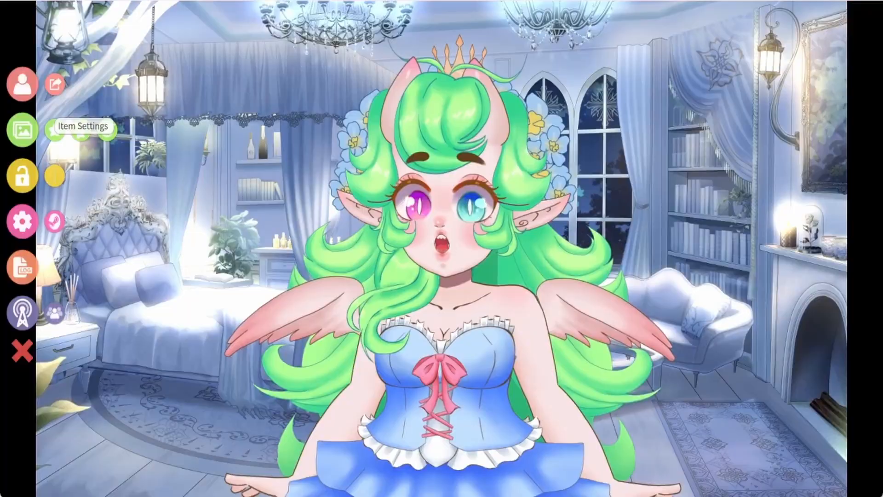
Add the birthday_hat_blue item to the scene, pinned to the Live2D model, with item order 6
{"action": "left_click", "coordinate": [55, 131]}
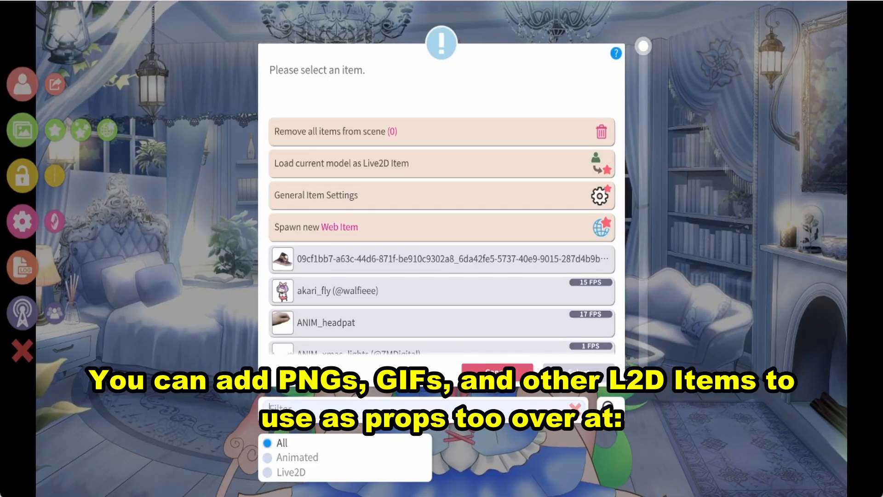
{"action": "scroll", "coordinate": [442, 235], "scroll_direction": "down", "scroll_amount": 6}
{"action": "scroll", "coordinate": [441, 235], "scroll_direction": "down", "scroll_amount": 8}
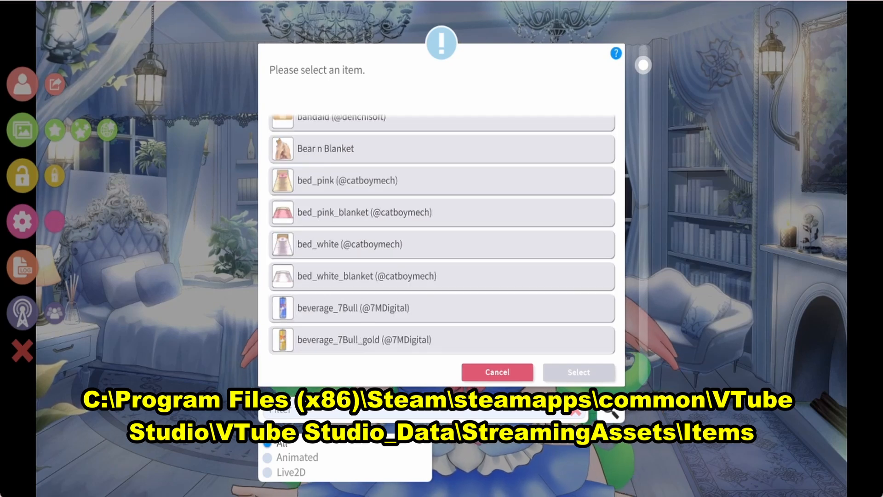
{"action": "left_click", "coordinate": [441, 265]}
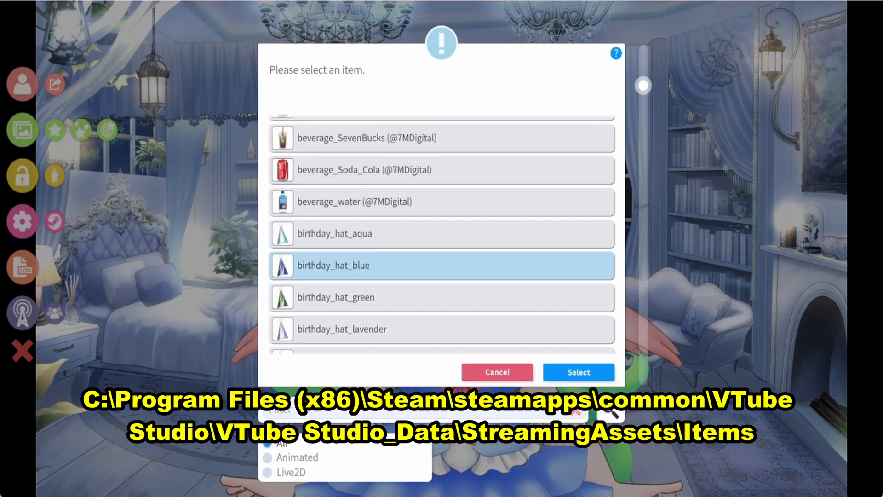
{"action": "left_click", "coordinate": [579, 372]}
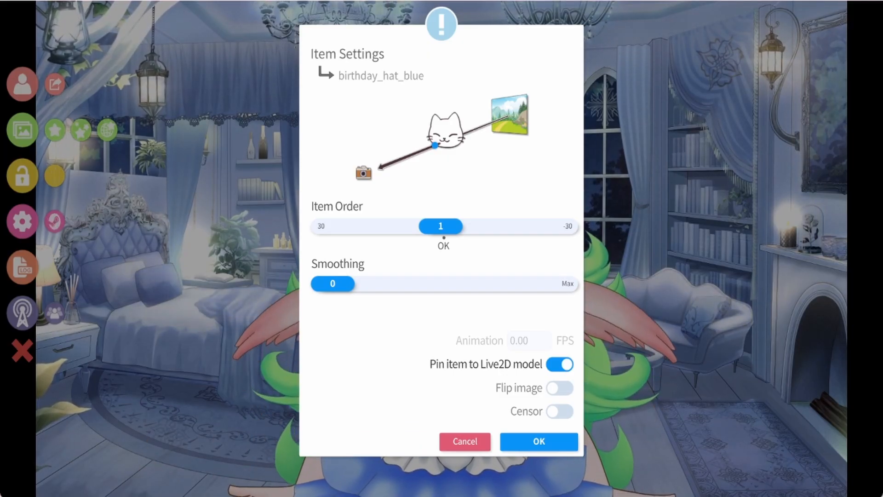
{"action": "mouse_move", "coordinate": [441, 225]}
{"action": "left_mouse_down"}
{"action": "mouse_move", "coordinate": [335, 226]}
{"action": "mouse_move", "coordinate": [479, 226]}
{"action": "mouse_move", "coordinate": [412, 226]}
{"action": "mouse_move", "coordinate": [425, 226]}
{"action": "left_mouse_up"}
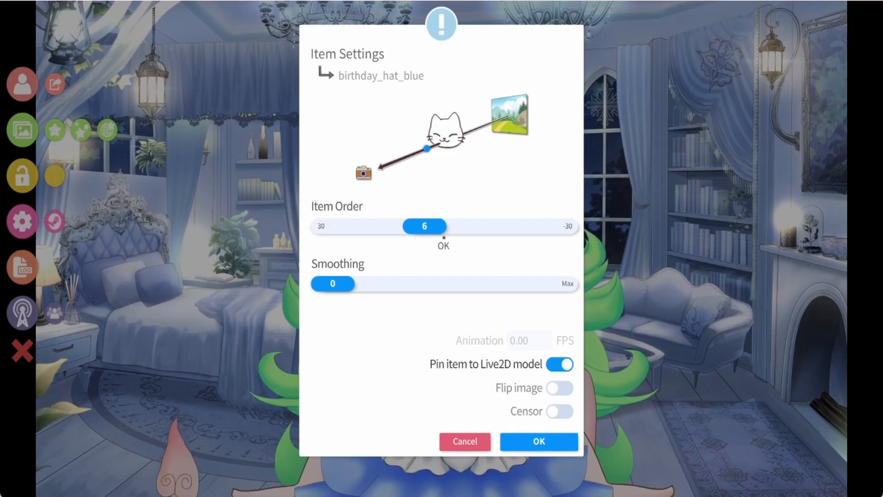
Place the blue birthday hat beside and above the avatar's head, and scale the avatar down slightly
{"action": "left_click_drag", "start_coordinate": [424, 258], "coordinate": [336, 83]}
{"action": "scroll", "coordinate": [353, 125], "scroll_direction": "down", "scroll_amount": 4}
{"action": "scroll", "coordinate": [336, 83], "scroll_direction": "down", "scroll_amount": 5}
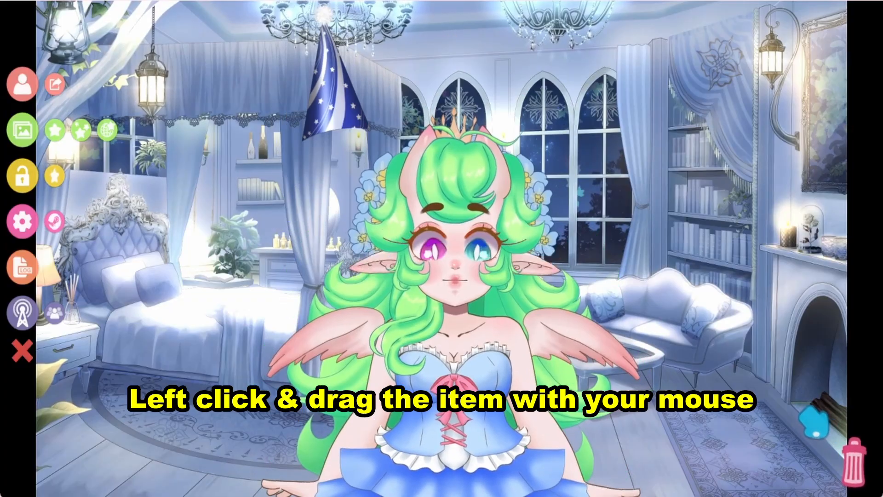